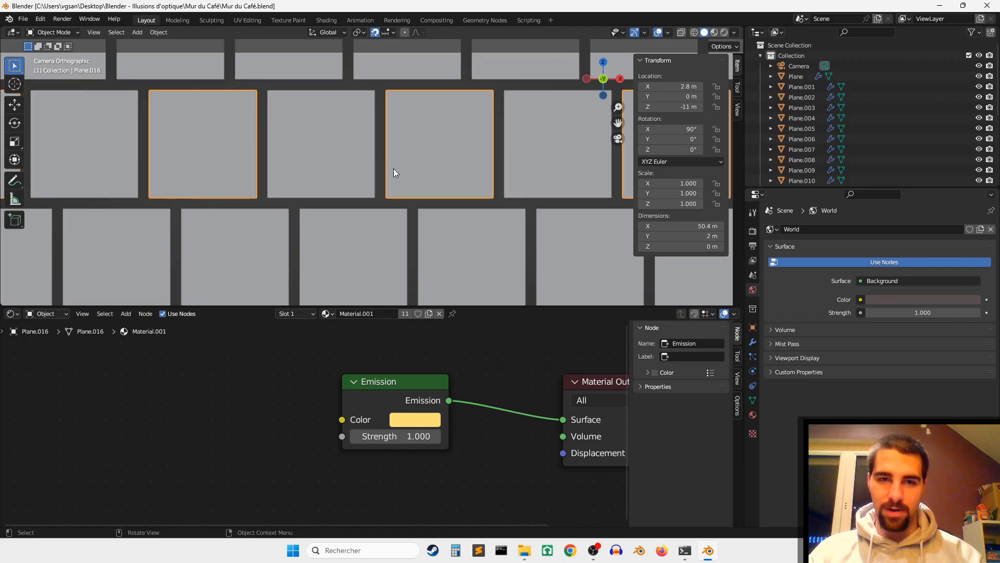
Select the dark-square array that starts the top row of the wall
{"action": "scroll", "coordinate": [404, 183], "scroll_direction": "down", "scroll_amount": 5}
{"action": "scroll", "coordinate": [440, 165], "scroll_direction": "down", "scroll_amount": 3}
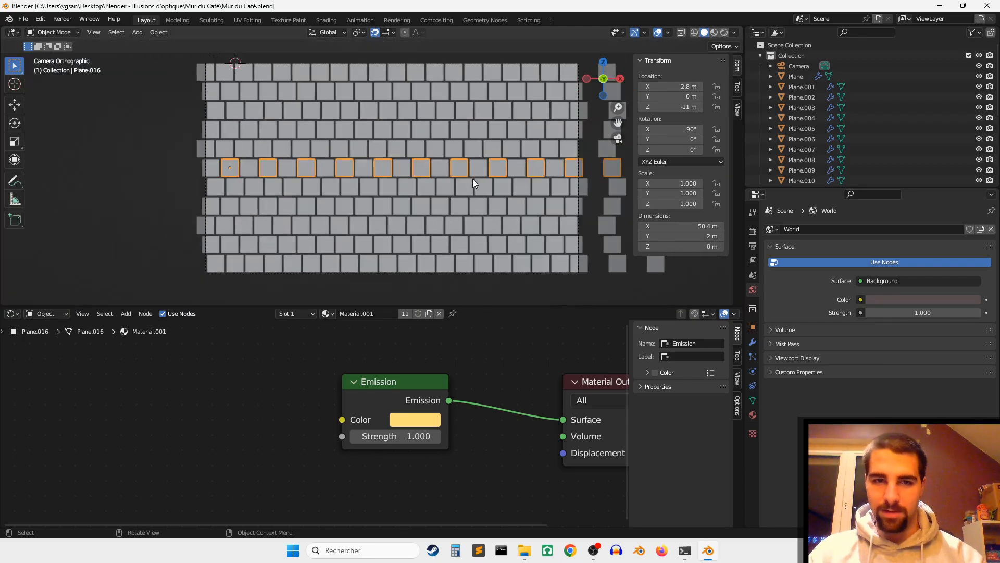
{"action": "middle_click_drag", "start_coordinate": [314, 95], "coordinate": [404, 156], "text": "shift"}
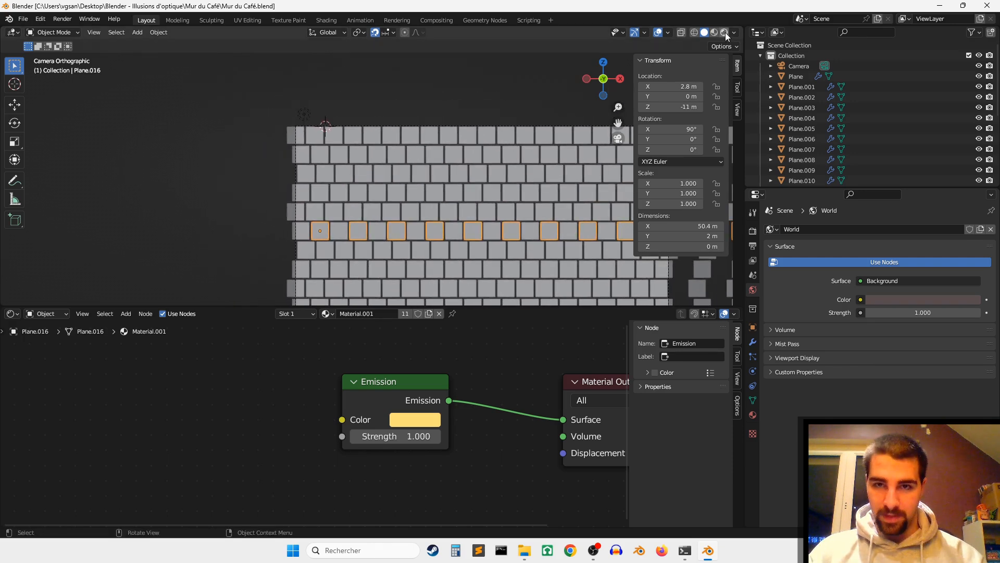
{"action": "scroll", "coordinate": [239, 157], "scroll_direction": "up", "scroll_amount": 5}
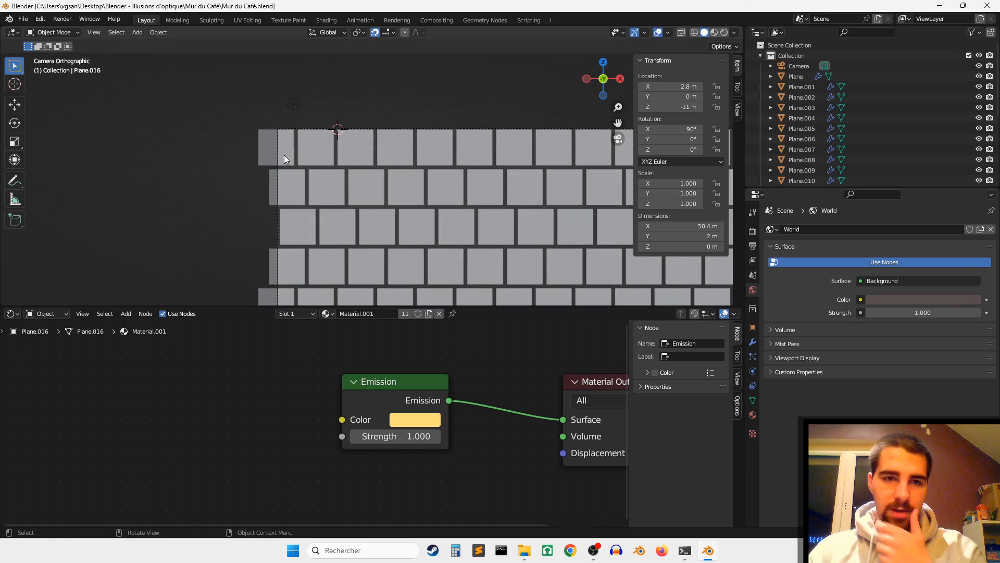
{"action": "left_click", "coordinate": [287, 152]}
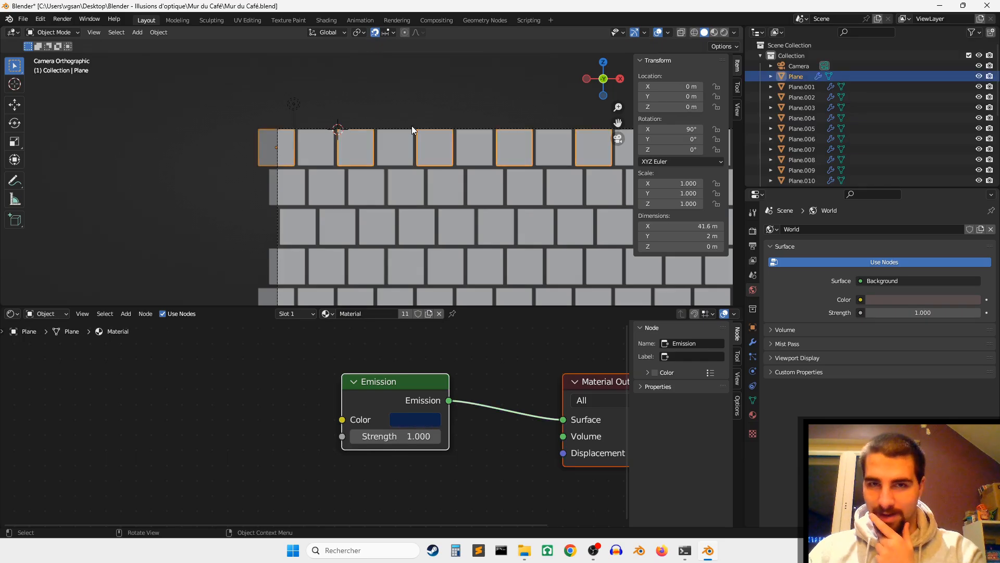
Switch to File Explorer, view the reference image Mur du Café.png, and return to Blender
{"action": "left_click", "coordinate": [524, 550]}
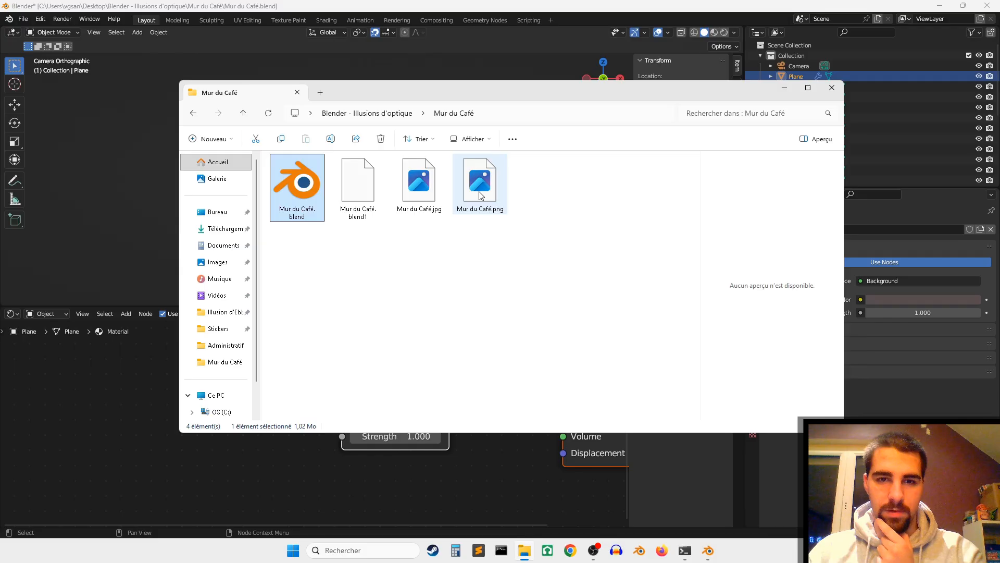
{"action": "left_click", "coordinate": [480, 193]}
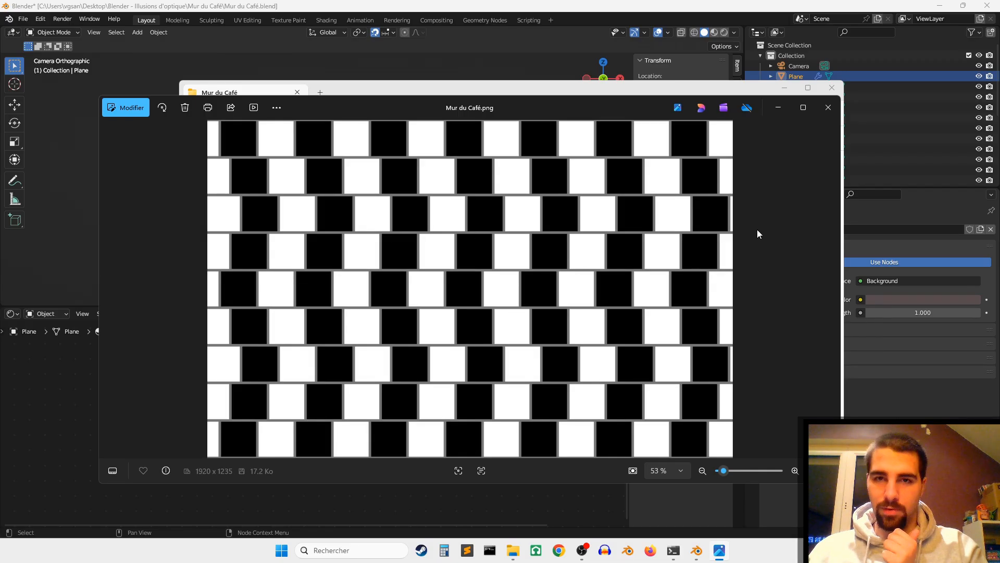
{"action": "left_click", "coordinate": [826, 109]}
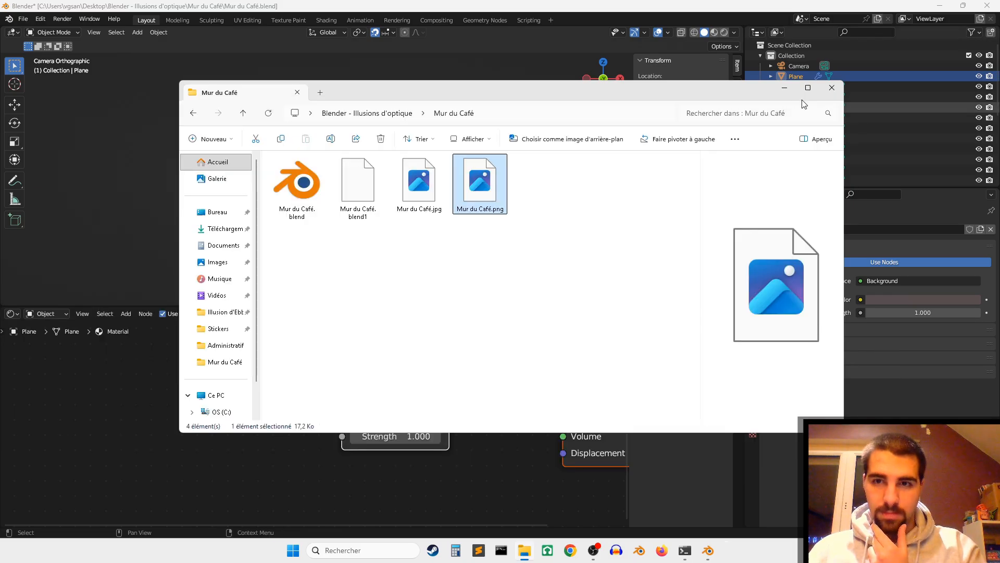
{"action": "left_click", "coordinate": [785, 89]}
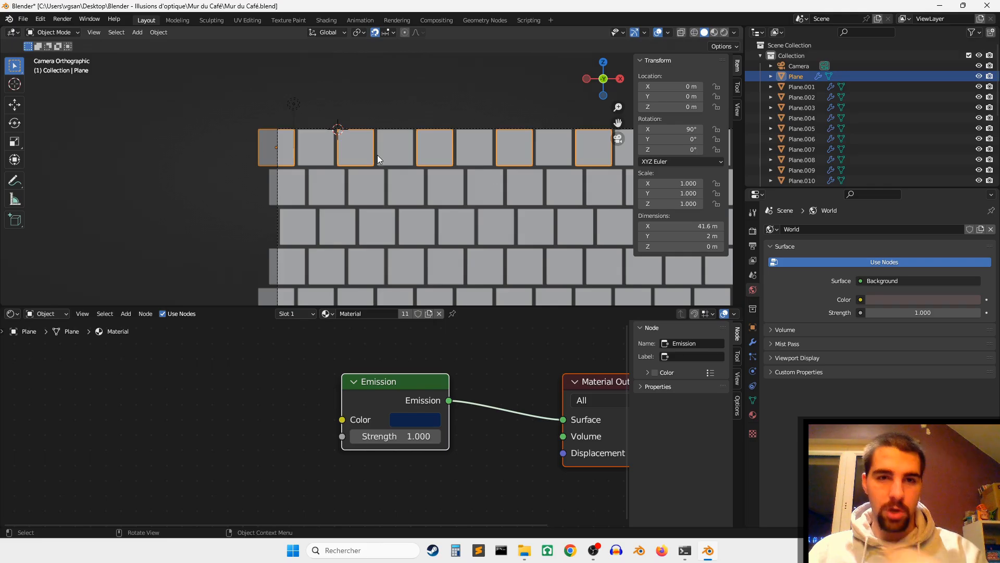
Show the Array modifier settings of the top row's dark squares and examine their spacing in front view
{"action": "scroll", "coordinate": [354, 181], "scroll_direction": "up", "scroll_amount": 3}
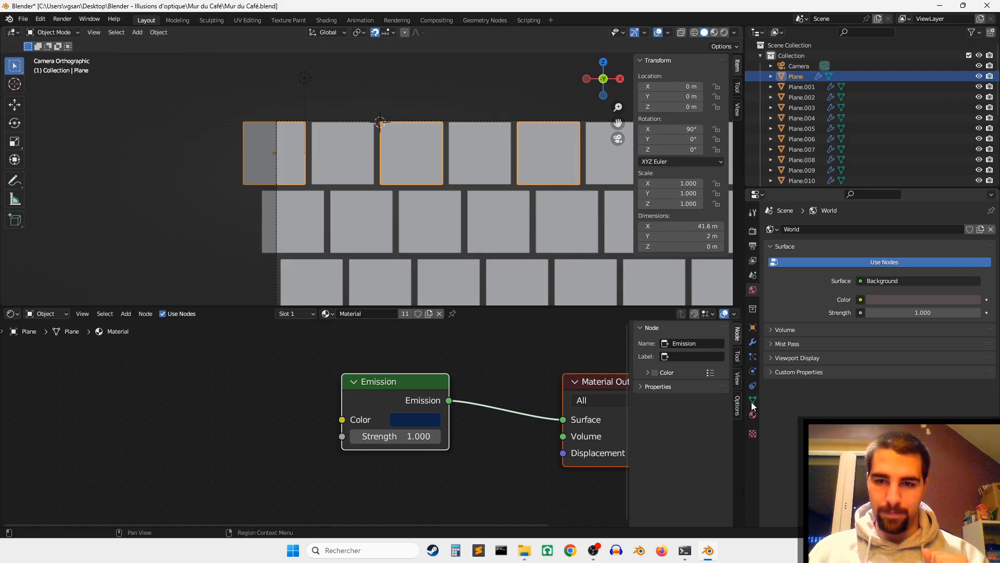
{"action": "left_click", "coordinate": [753, 343]}
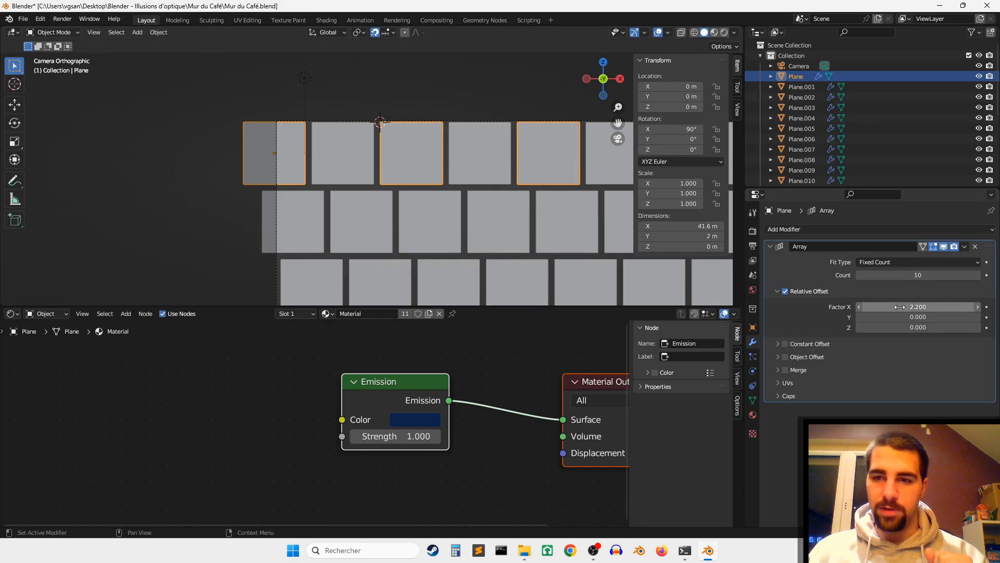
{"action": "left_click", "coordinate": [605, 86]}
{"action": "scroll", "coordinate": [385, 170], "scroll_direction": "up", "scroll_amount": 5}
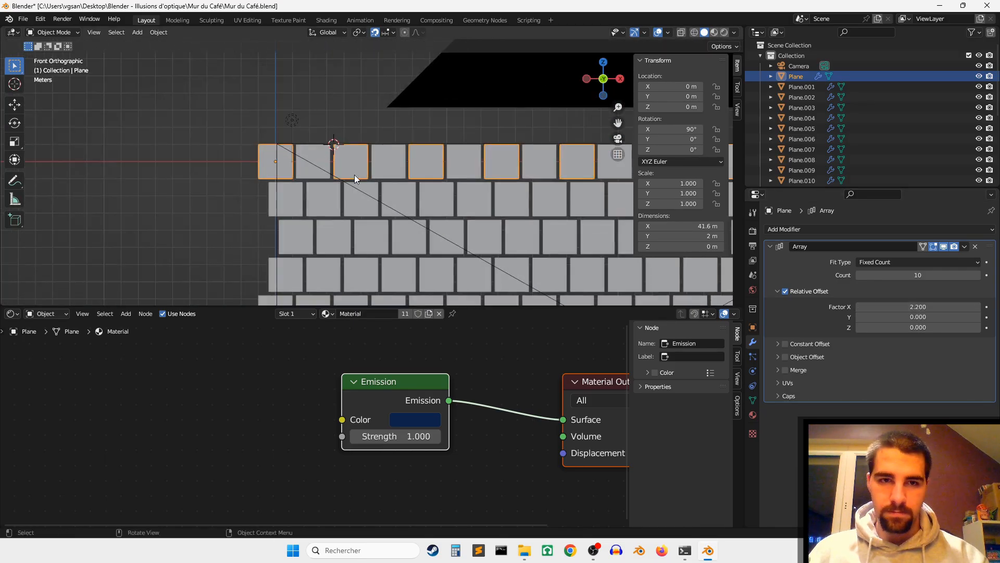
{"action": "scroll", "coordinate": [373, 167], "scroll_direction": "up", "scroll_amount": 7}
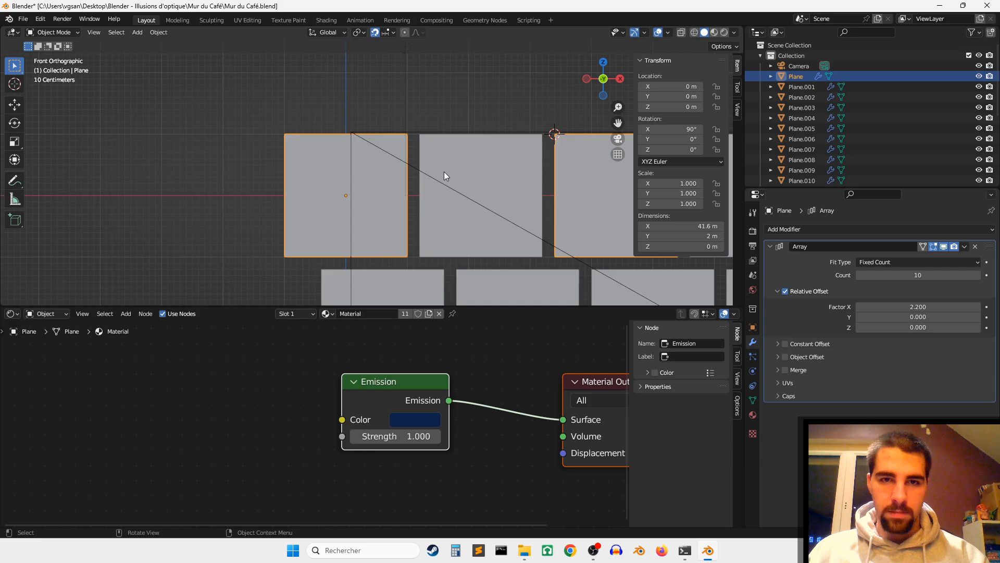
{"action": "scroll", "coordinate": [444, 172], "scroll_direction": "up", "scroll_amount": 1}
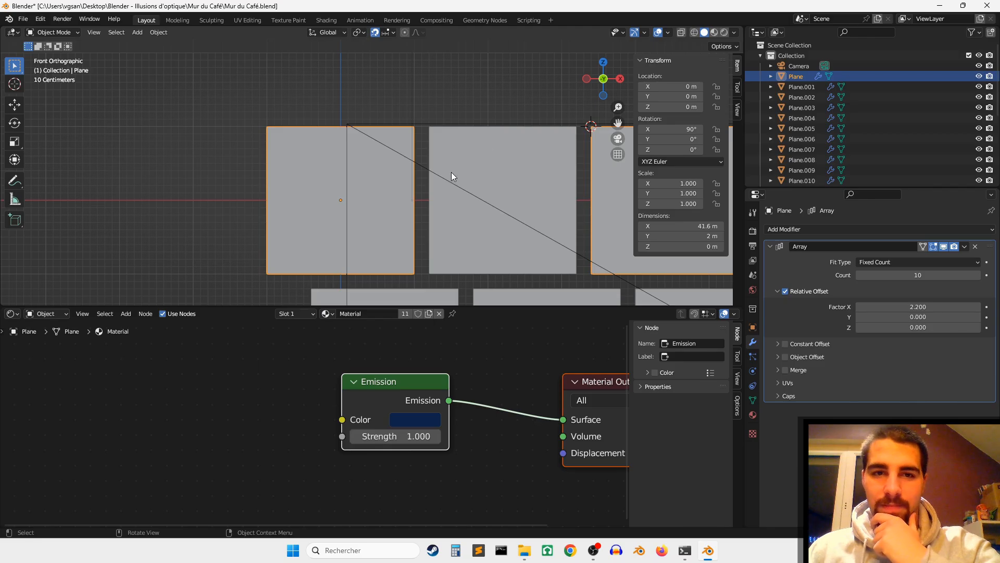
{"action": "scroll", "coordinate": [448, 175], "scroll_direction": "up", "scroll_amount": 3}
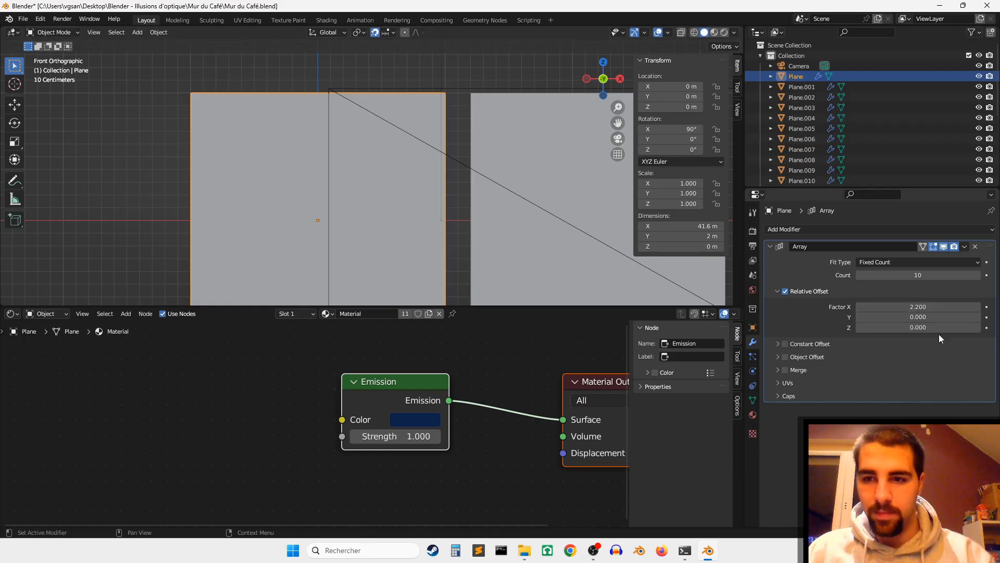
Try a Relative Offset Factor X of 2.3 on the dark-square array and check the resulting gaps
{"action": "left_click", "coordinate": [919, 307]}
{"action": "type", "text": "2.3"}
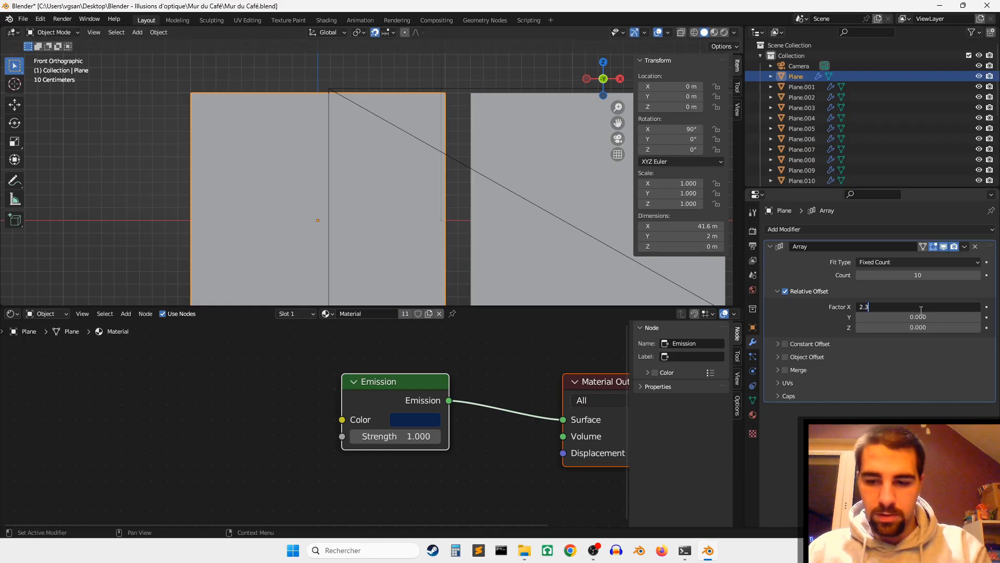
{"action": "key", "text": "Return"}
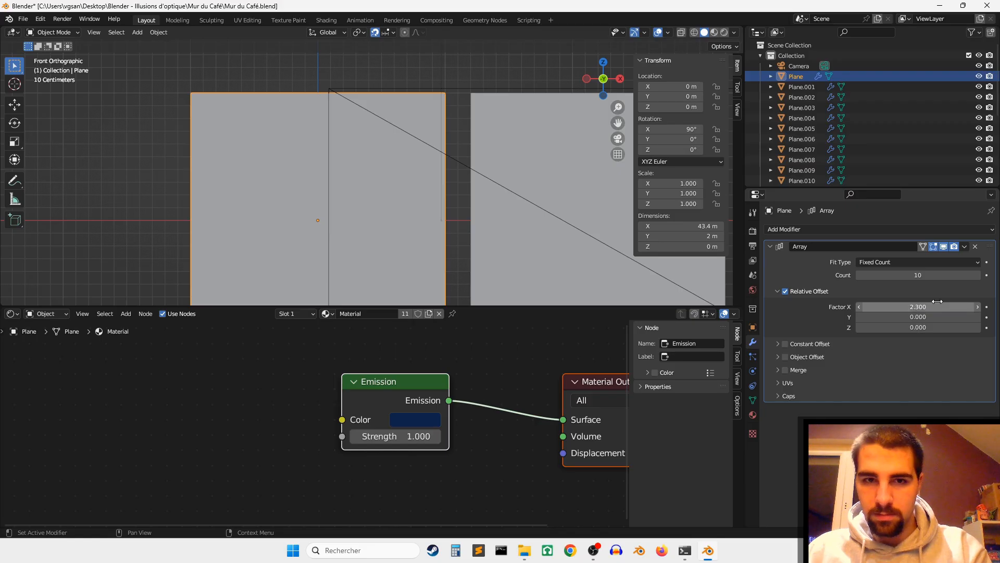
{"action": "scroll", "coordinate": [483, 217], "scroll_direction": "down", "scroll_amount": 5}
{"action": "middle_click_drag", "start_coordinate": [541, 208], "coordinate": [398, 248], "text": "shift"}
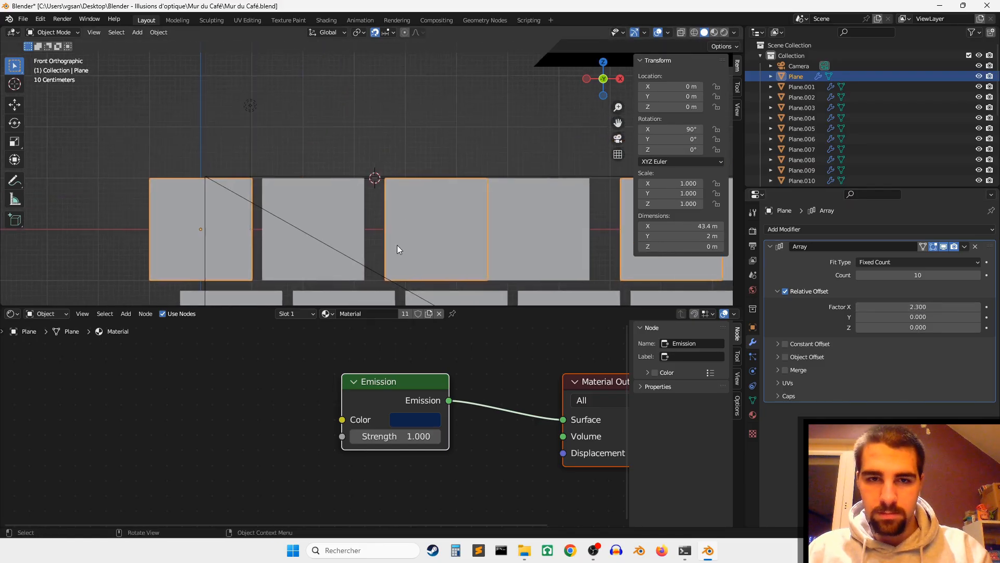
{"action": "scroll", "coordinate": [399, 247], "scroll_direction": "up", "scroll_amount": 6}
Set the dark-square array's Relative Offset Factor X back to 2.2
{"action": "left_click", "coordinate": [911, 306]}
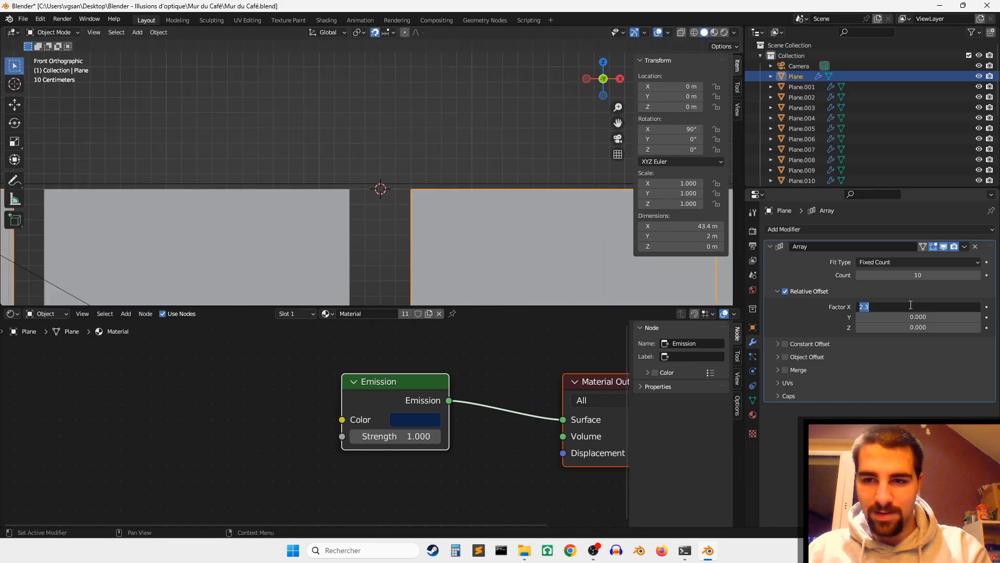
{"action": "type", "text": "2.2"}
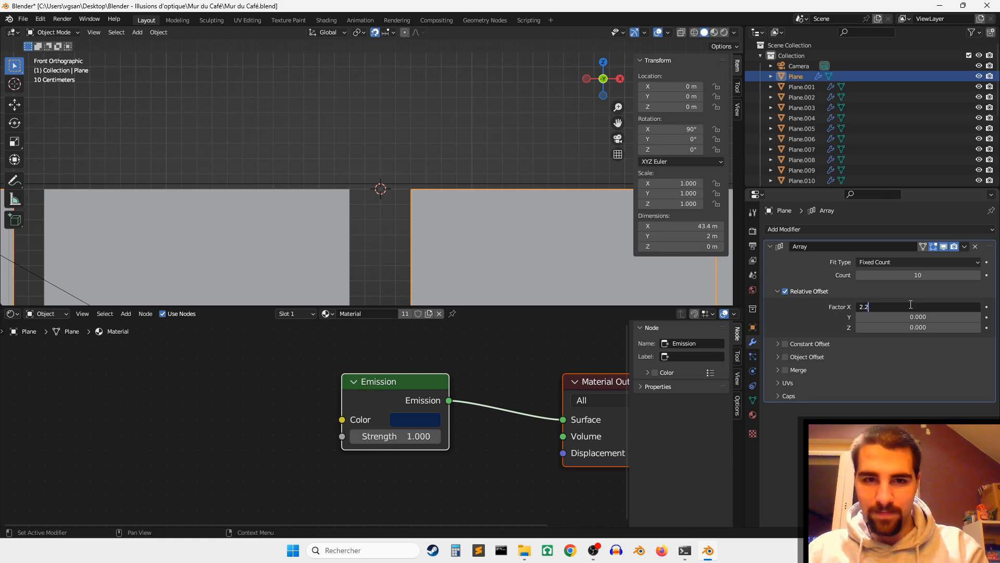
{"action": "key", "text": "Return"}
{"action": "scroll", "coordinate": [377, 183], "scroll_direction": "down", "scroll_amount": 1}
{"action": "scroll", "coordinate": [377, 182], "scroll_direction": "down", "scroll_amount": 3}
{"action": "middle_click_drag", "start_coordinate": [368, 185], "coordinate": [479, 155], "text": "shift"}
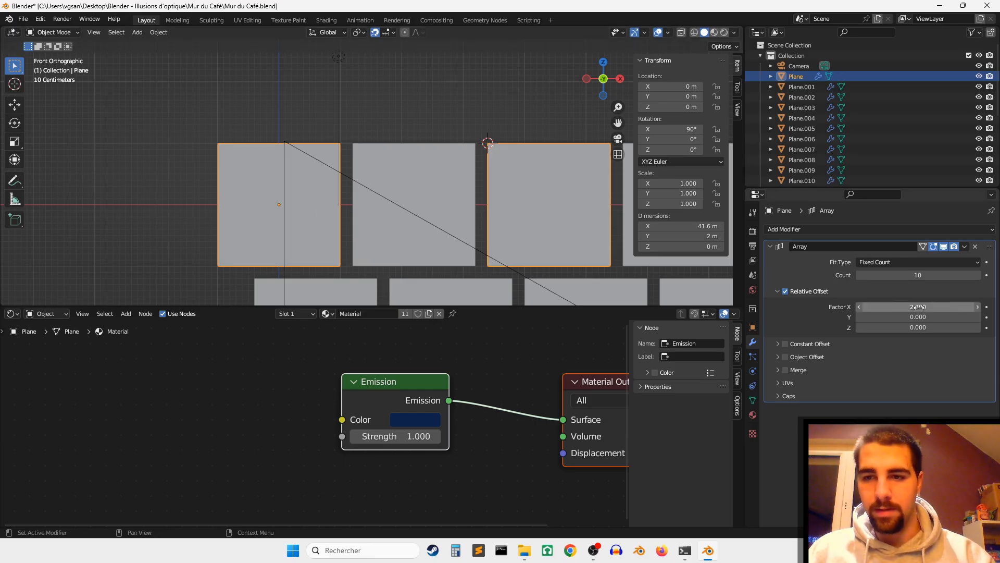
Try a Factor X of 2.000 on the same array, and return it to 2.200
{"action": "left_click_drag", "start_coordinate": [885, 306], "coordinate": [834, 307]}
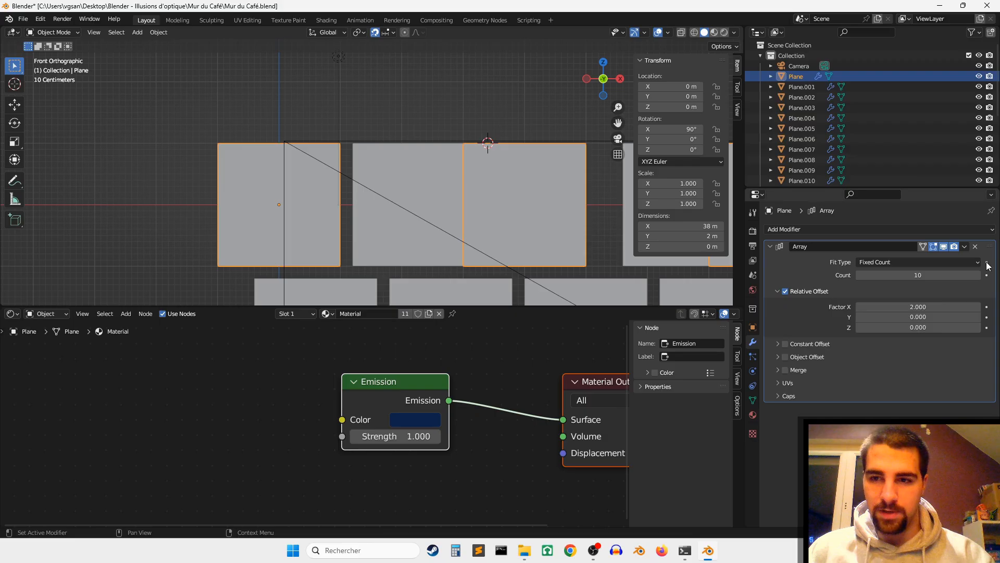
{"action": "left_click", "coordinate": [978, 308]}
{"action": "left_click", "coordinate": [979, 308]}
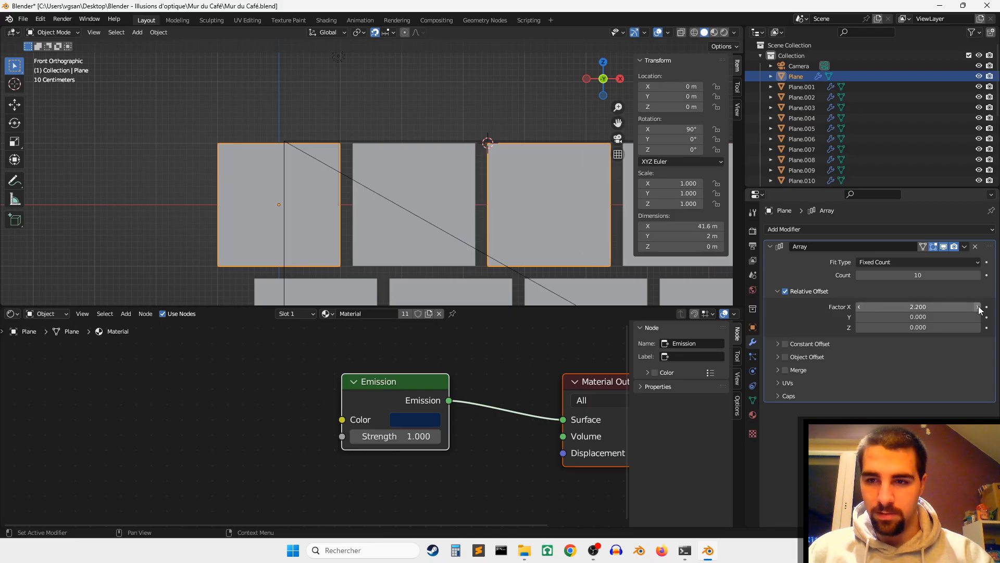
Select the light-square array in the top row and examine how the rows of the wall are staggered
{"action": "left_click", "coordinate": [432, 176]}
{"action": "scroll", "coordinate": [382, 158], "scroll_direction": "down", "scroll_amount": 5}
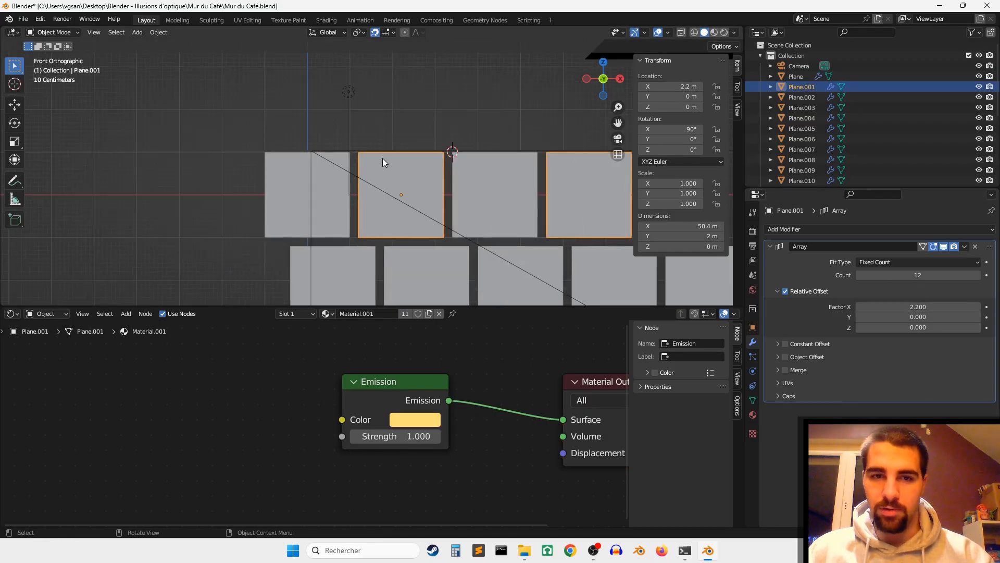
{"action": "scroll", "coordinate": [483, 181], "scroll_direction": "down", "scroll_amount": 1}
{"action": "middle_click_drag", "start_coordinate": [466, 196], "coordinate": [461, 134], "text": "shift"}
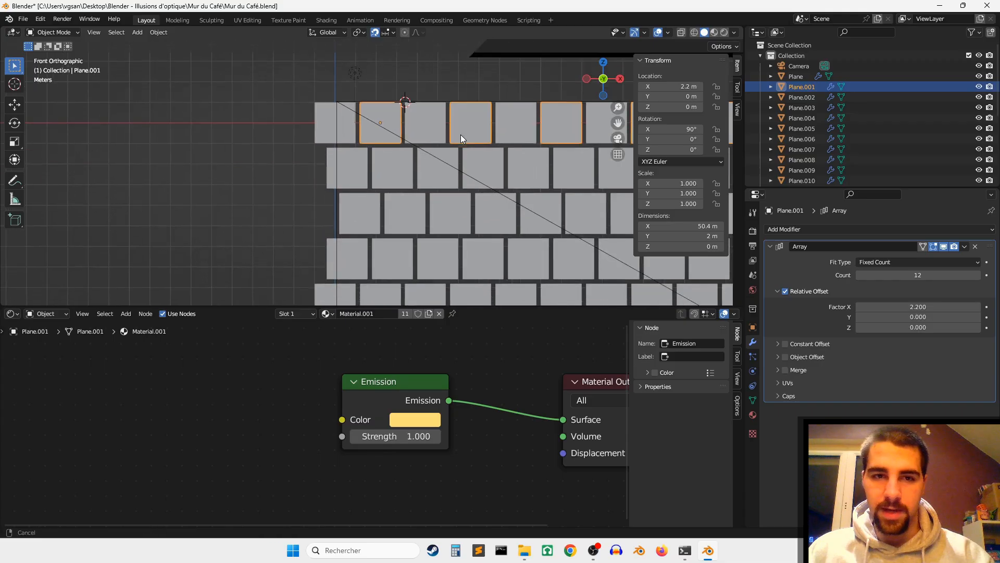
{"action": "scroll", "coordinate": [416, 151], "scroll_direction": "up", "scroll_amount": 5}
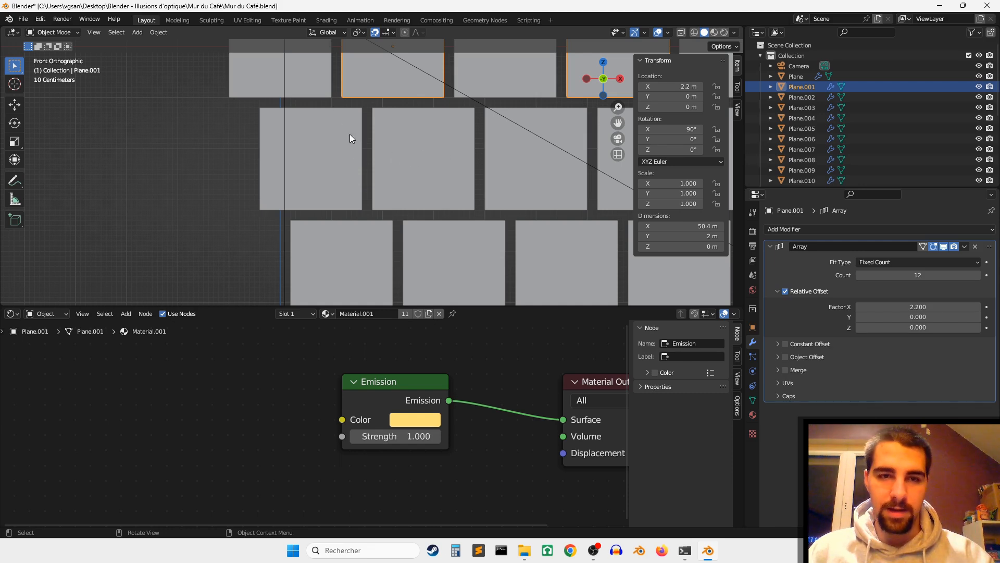
{"action": "scroll", "coordinate": [483, 192], "scroll_direction": "down", "scroll_amount": 6}
{"action": "middle_click_drag", "start_coordinate": [495, 186], "coordinate": [355, 170], "text": "shift"}
{"action": "scroll", "coordinate": [499, 150], "scroll_direction": "down", "scroll_amount": 3}
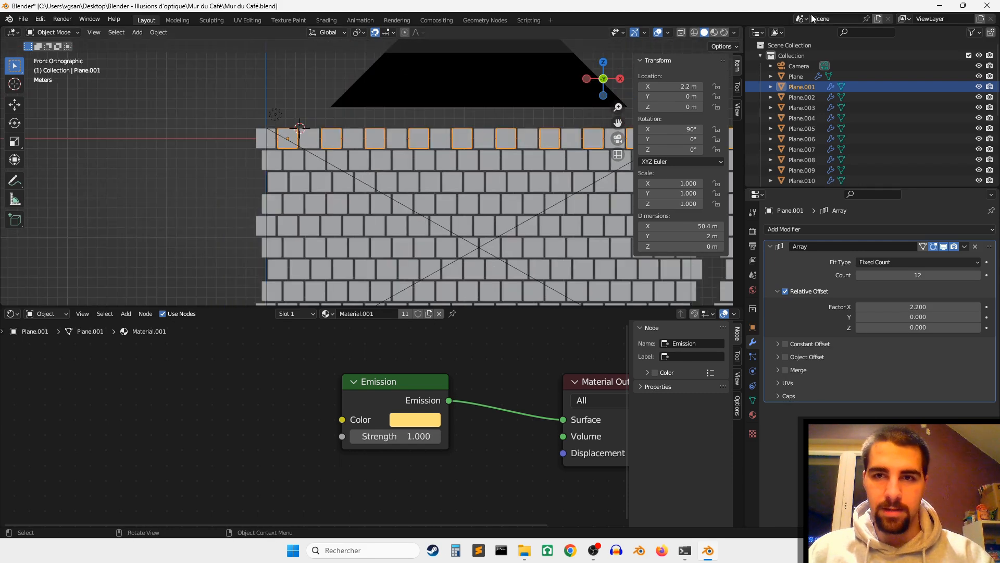
Switch the 3D viewport to Rendered shading and check the colours of the wall
{"action": "left_click", "coordinate": [724, 32]}
{"action": "scroll", "coordinate": [530, 196], "scroll_direction": "down", "scroll_amount": 2}
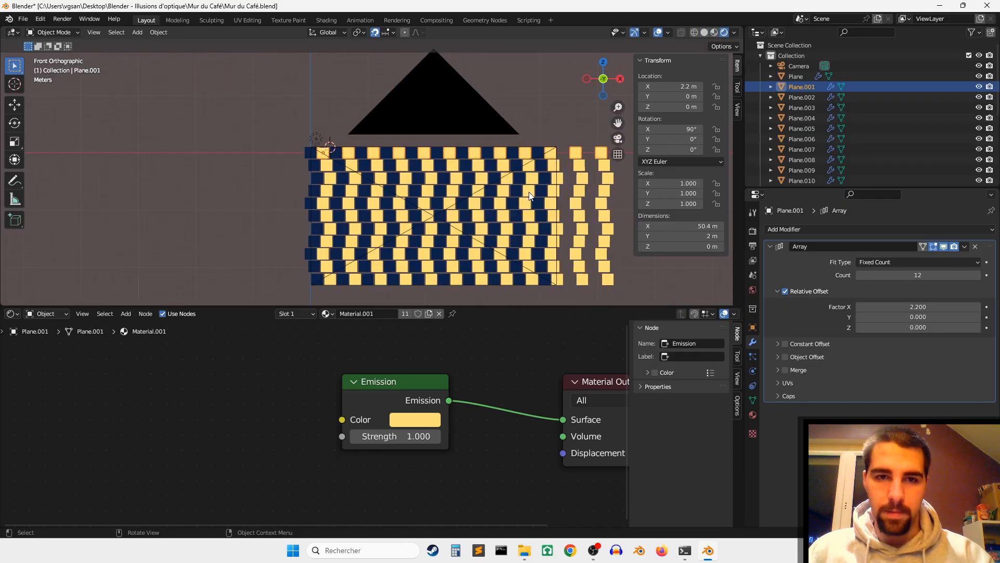
{"action": "middle_click_drag", "start_coordinate": [555, 192], "coordinate": [532, 104], "text": "shift"}
{"action": "scroll", "coordinate": [444, 189], "scroll_direction": "up", "scroll_amount": 4}
Render the scene as an image, examine the squares and joints up close, and close the render
{"action": "left_click", "coordinate": [68, 19]}
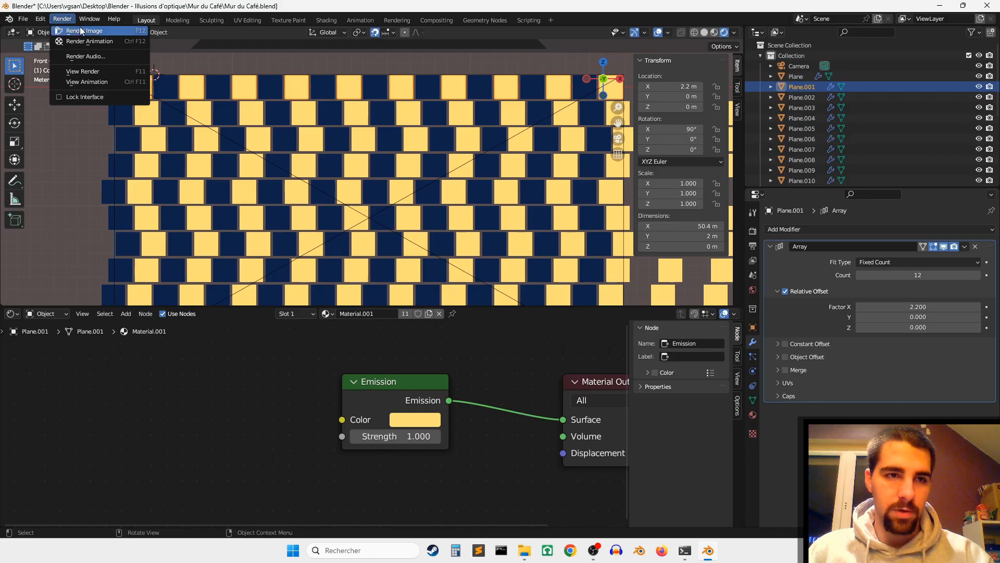
{"action": "left_click", "coordinate": [82, 32]}
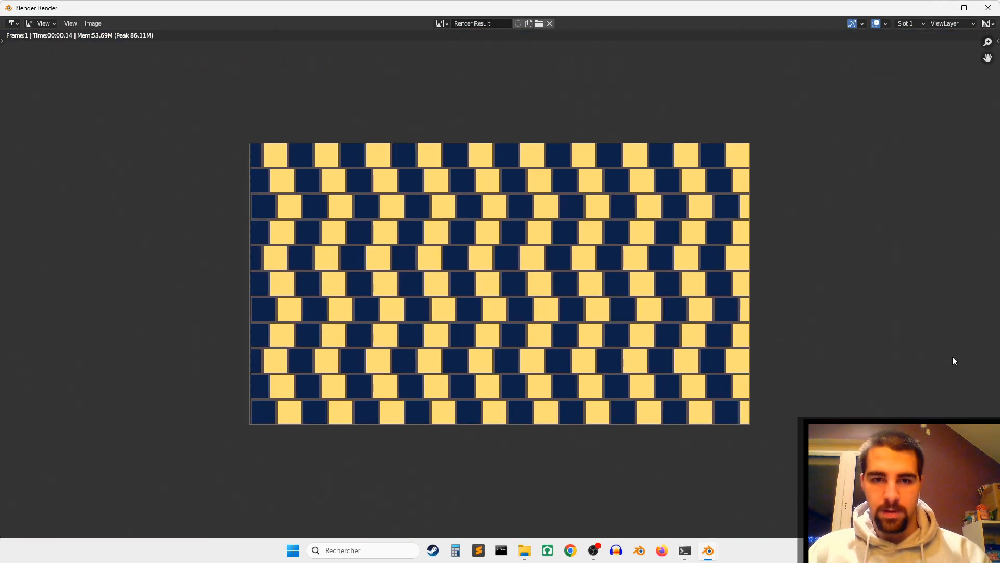
{"action": "scroll", "coordinate": [840, 323], "scroll_direction": "up", "scroll_amount": 3}
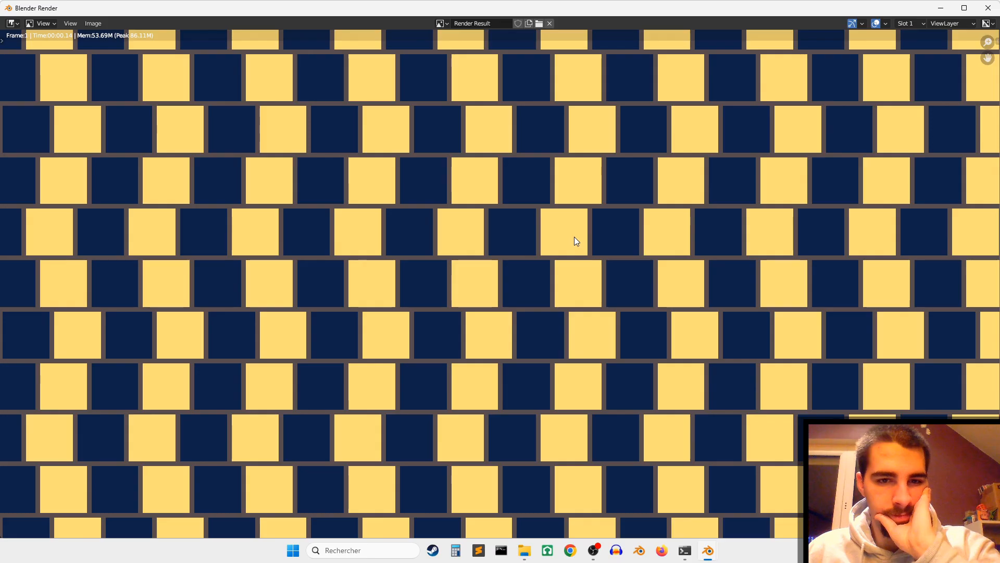
{"action": "scroll", "coordinate": [583, 199], "scroll_direction": "up", "scroll_amount": 3}
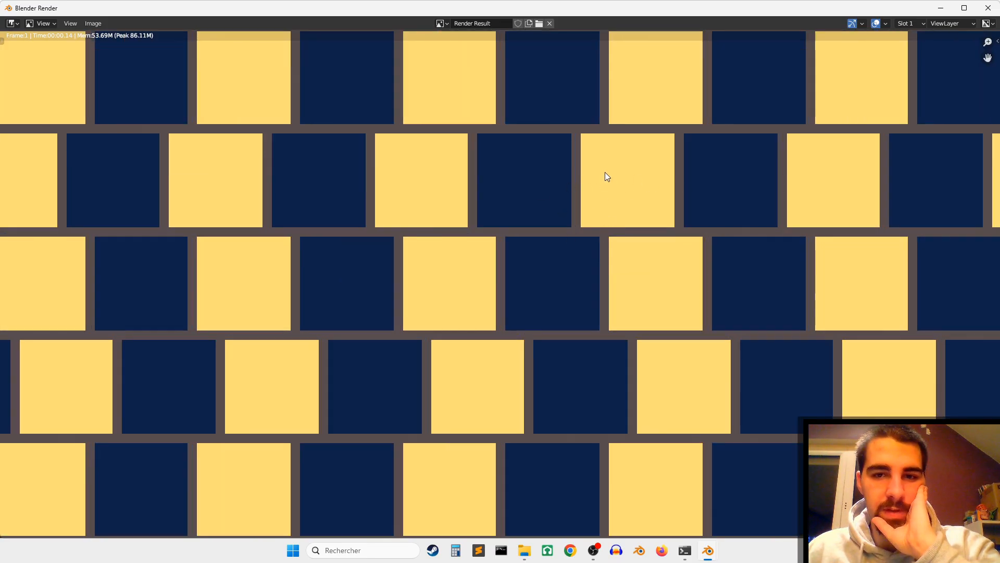
{"action": "scroll", "coordinate": [592, 200], "scroll_direction": "down", "scroll_amount": 3}
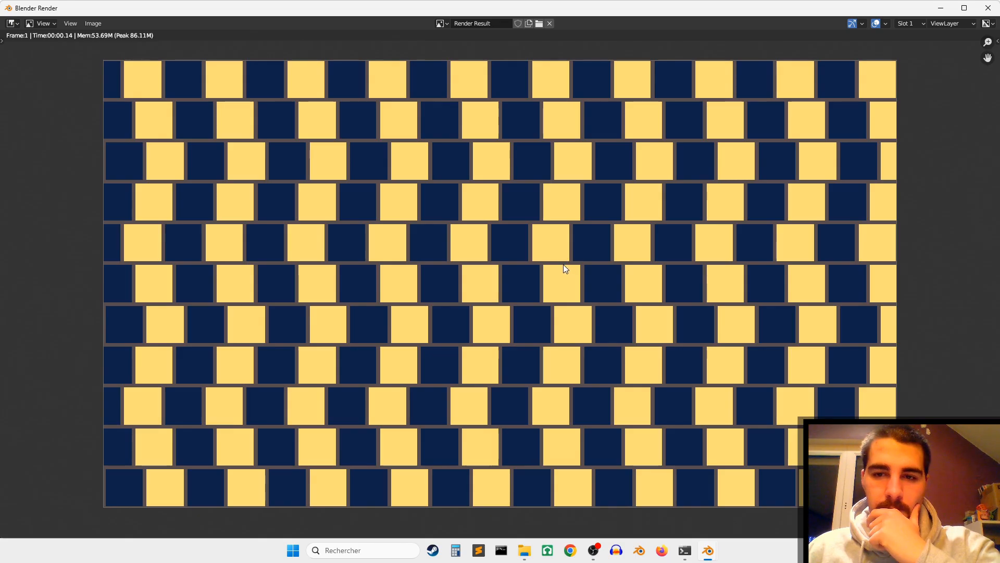
{"action": "left_click", "coordinate": [988, 8]}
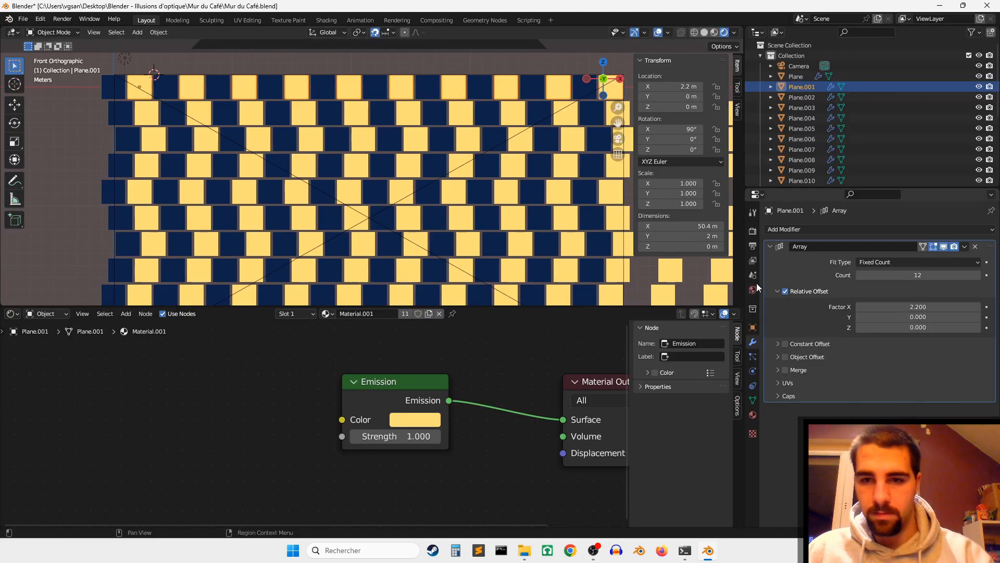
View the light squares' Emission material settings, and open the World background settings
{"action": "left_click", "coordinate": [753, 415]}
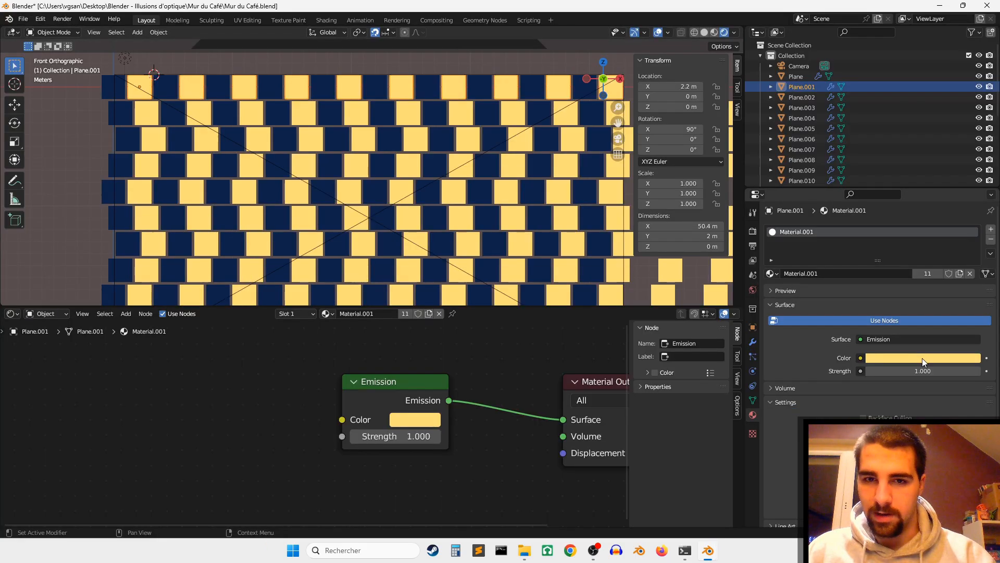
{"action": "left_click", "coordinate": [753, 289]}
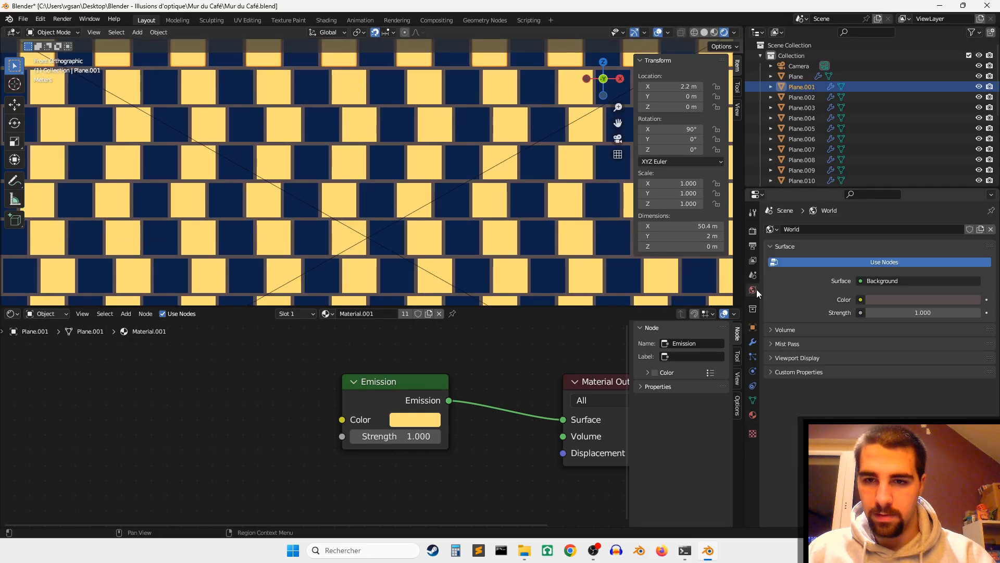
Sample the light squares' yellow as the World background colour, and check the result in a rendered image
{"action": "left_click", "coordinate": [962, 299]}
{"action": "left_click", "coordinate": [974, 259]}
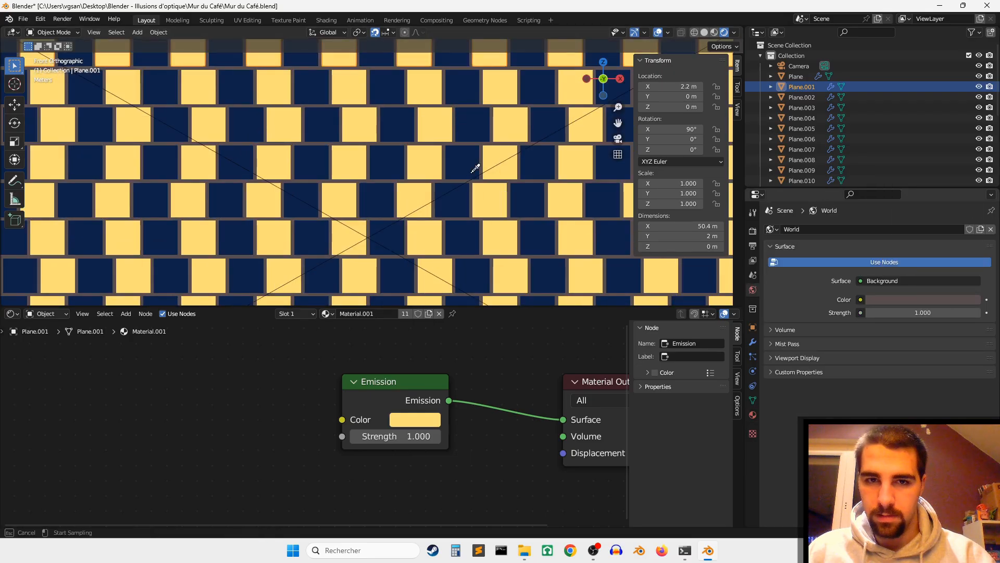
{"action": "left_click", "coordinate": [500, 153]}
{"action": "left_click", "coordinate": [62, 19]}
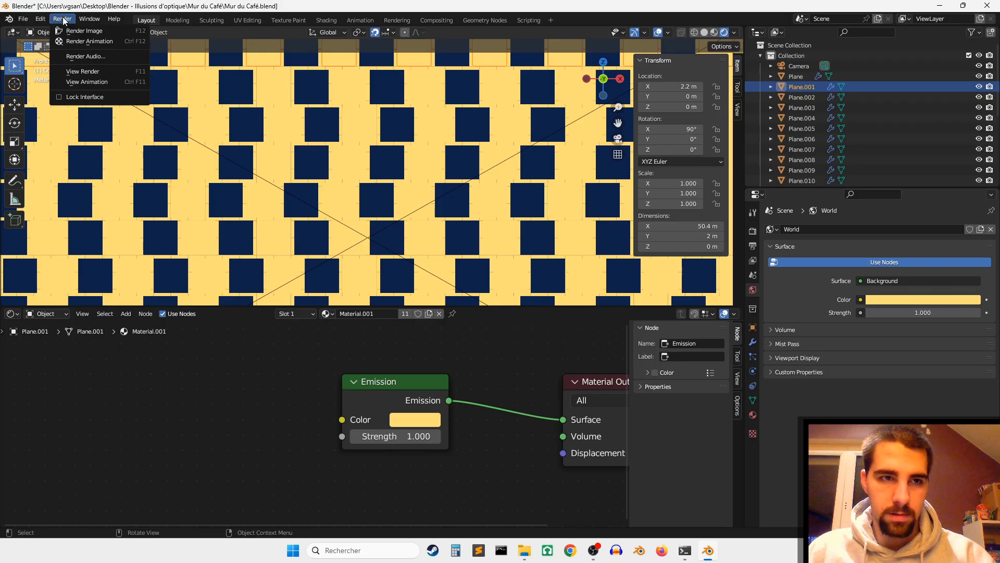
{"action": "left_click", "coordinate": [79, 30]}
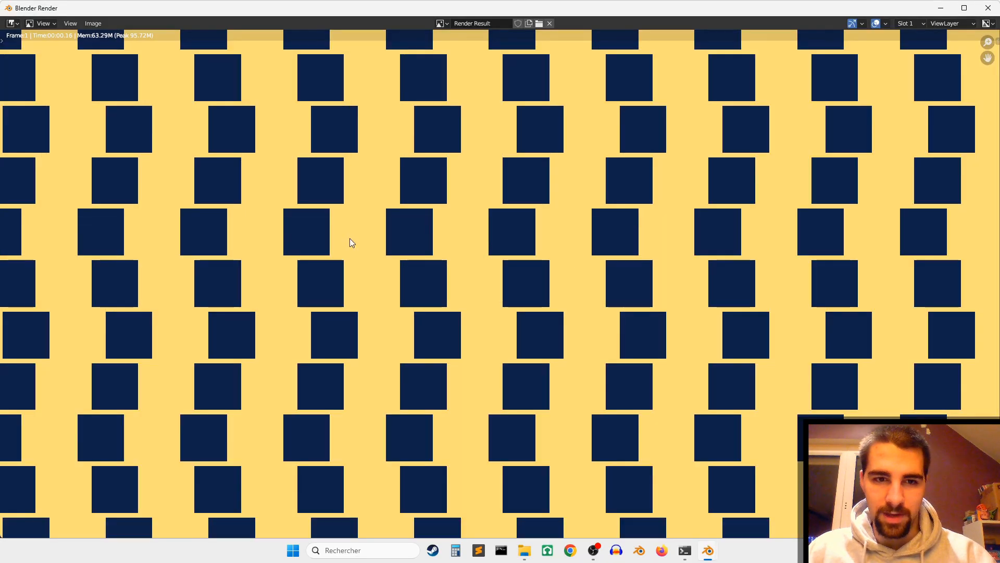
{"action": "left_click", "coordinate": [988, 7]}
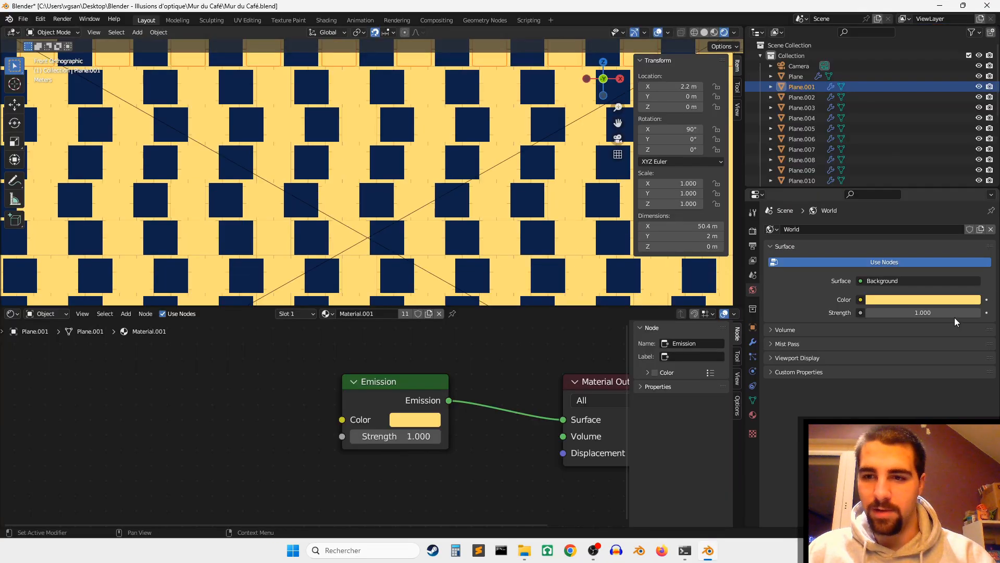
Try a darker yellow World background with a Value of 0.288 in a render, and undo the background colour changes
{"action": "left_click", "coordinate": [962, 299]}
{"action": "left_click_drag", "start_coordinate": [974, 203], "coordinate": [973, 205]}
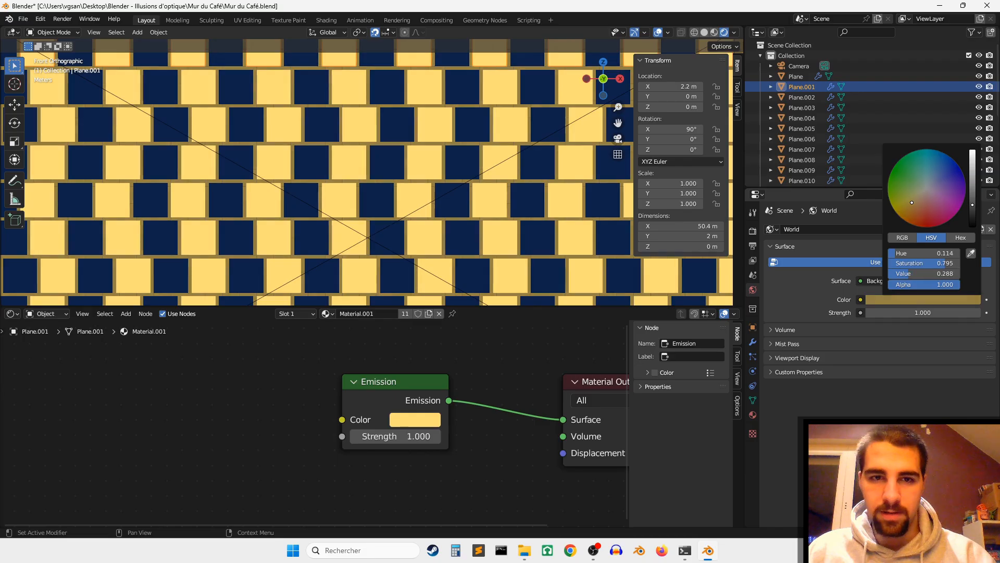
{"action": "left_click", "coordinate": [62, 19]}
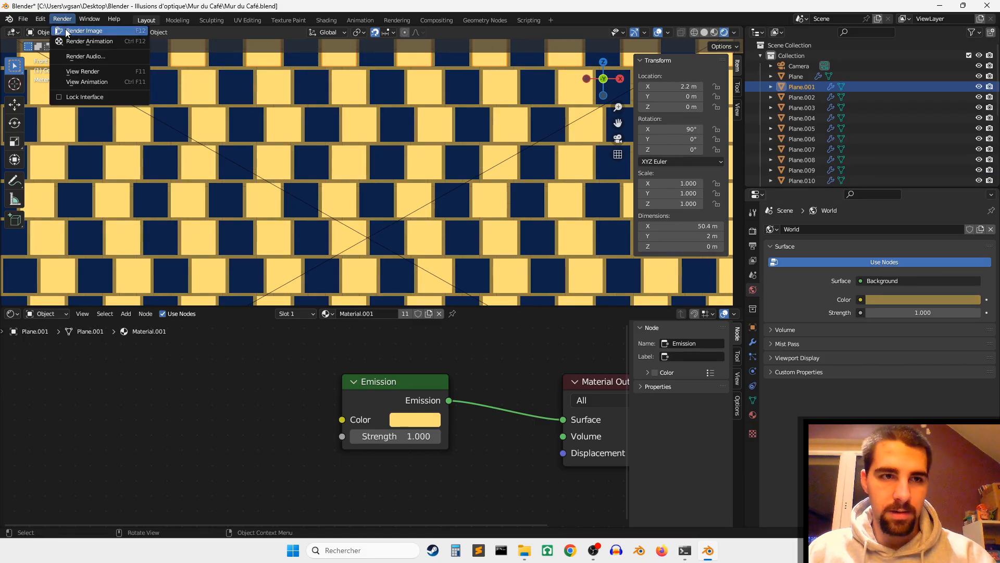
{"action": "left_click", "coordinate": [67, 31]}
{"action": "scroll", "coordinate": [580, 218], "scroll_direction": "down", "scroll_amount": 1}
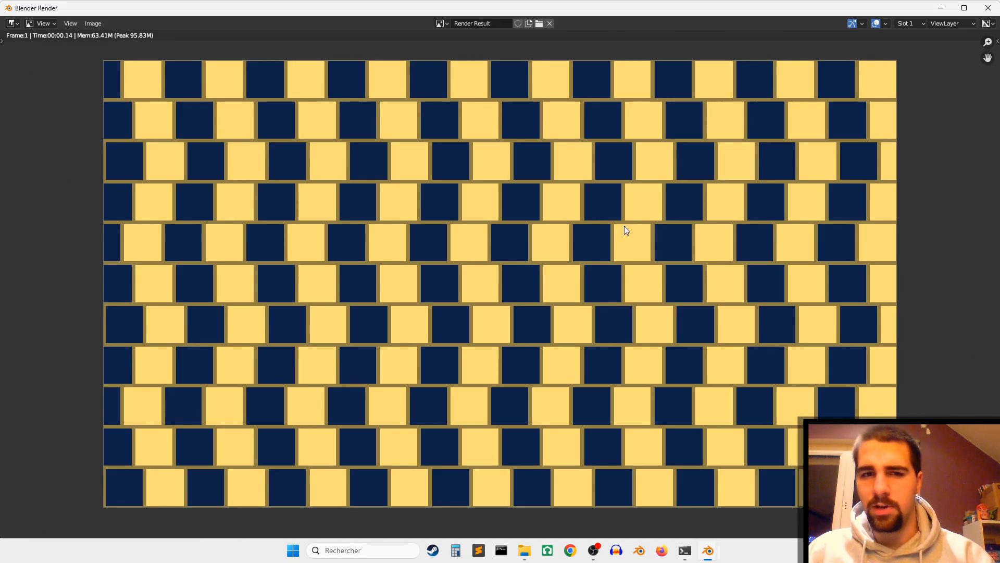
{"action": "left_click", "coordinate": [989, 8]}
{"action": "key", "text": "ctrl+z"}
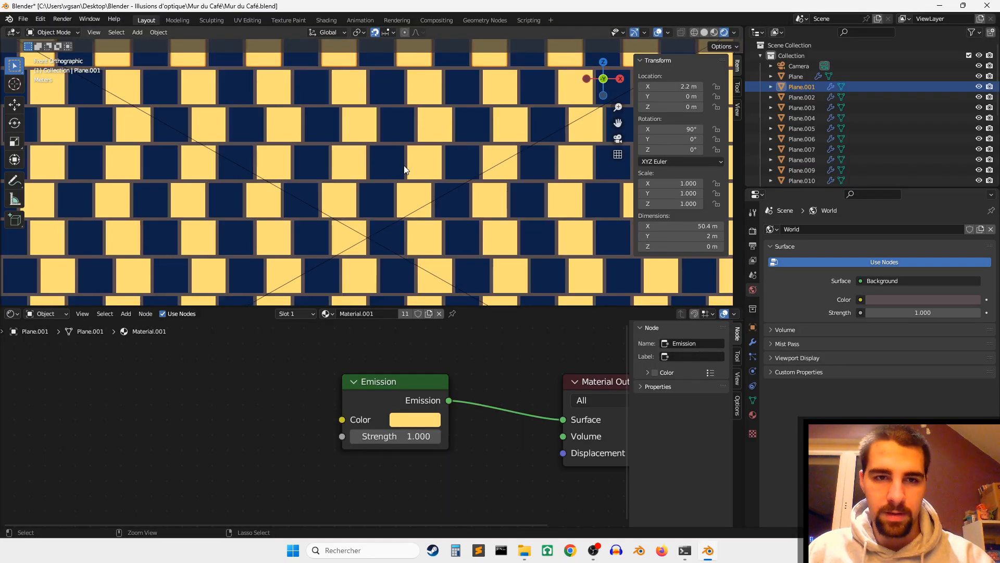
Raise the World background strength to 4.2, check the lighter joints in a render, and undo the strength change
{"action": "scroll", "coordinate": [457, 188], "scroll_direction": "up", "scroll_amount": 3}
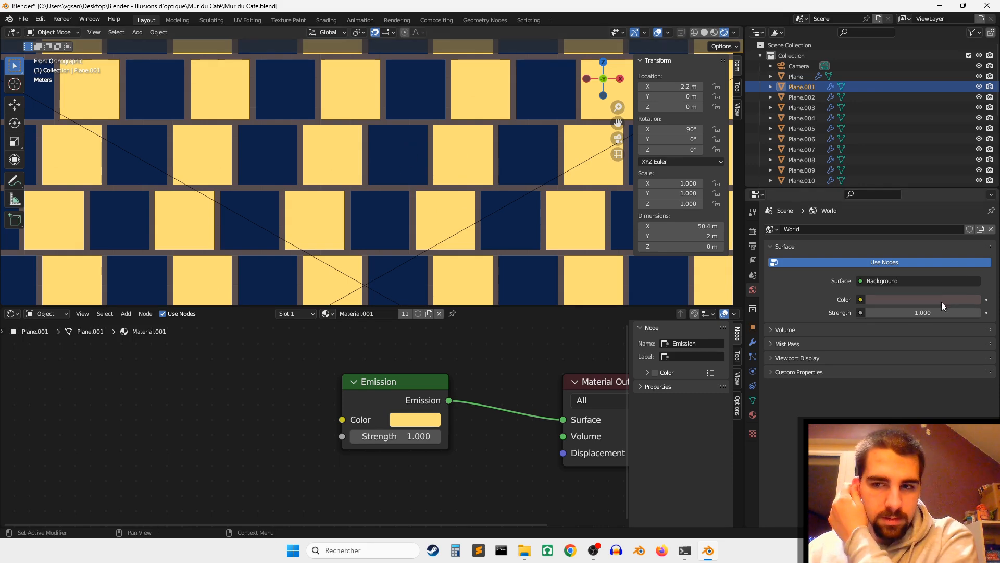
{"action": "left_click_drag", "start_coordinate": [941, 312], "coordinate": [979, 313]}
{"action": "left_click", "coordinate": [63, 19]}
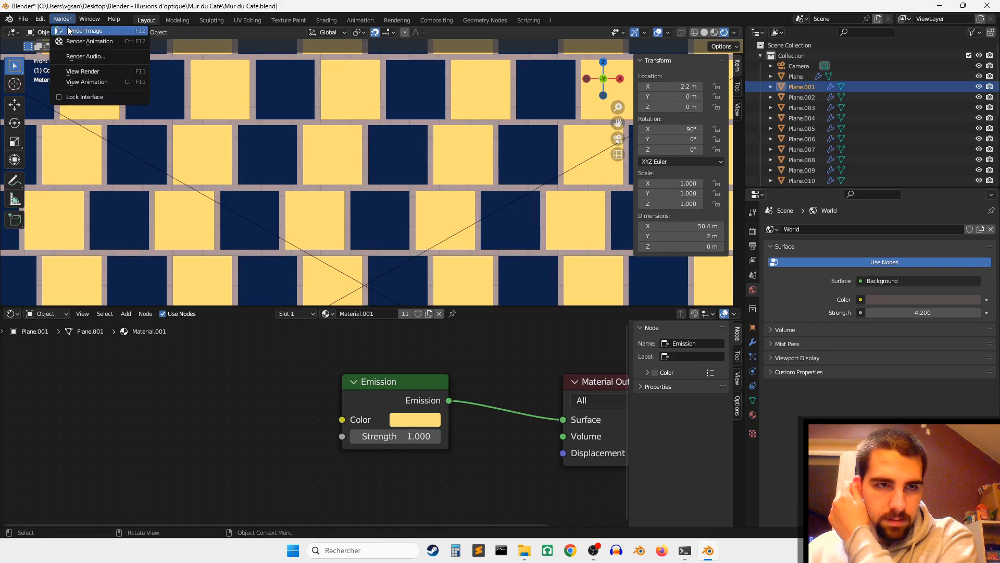
{"action": "left_click", "coordinate": [68, 31]}
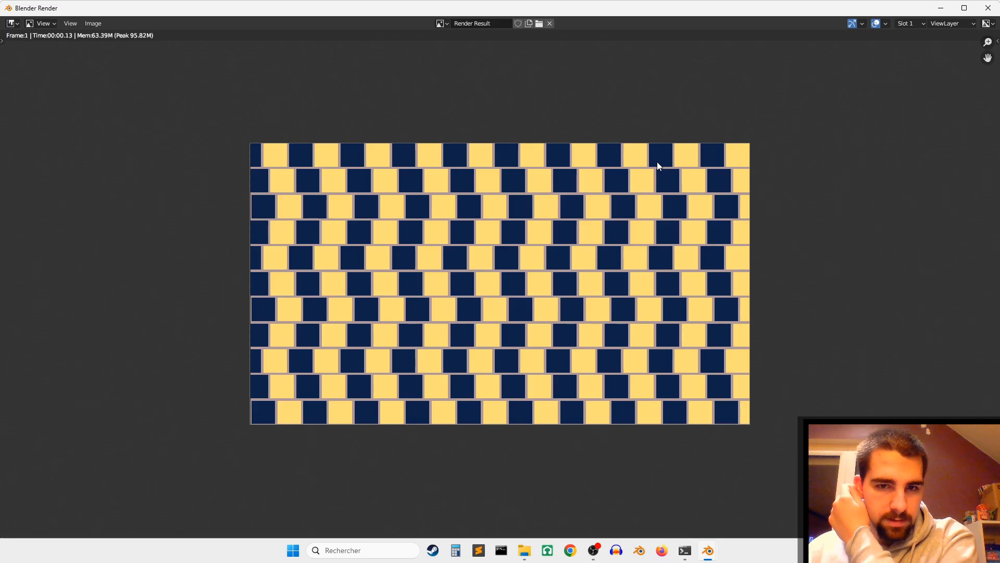
{"action": "scroll", "coordinate": [657, 162], "scroll_direction": "up", "scroll_amount": 1}
{"action": "left_click", "coordinate": [989, 8]}
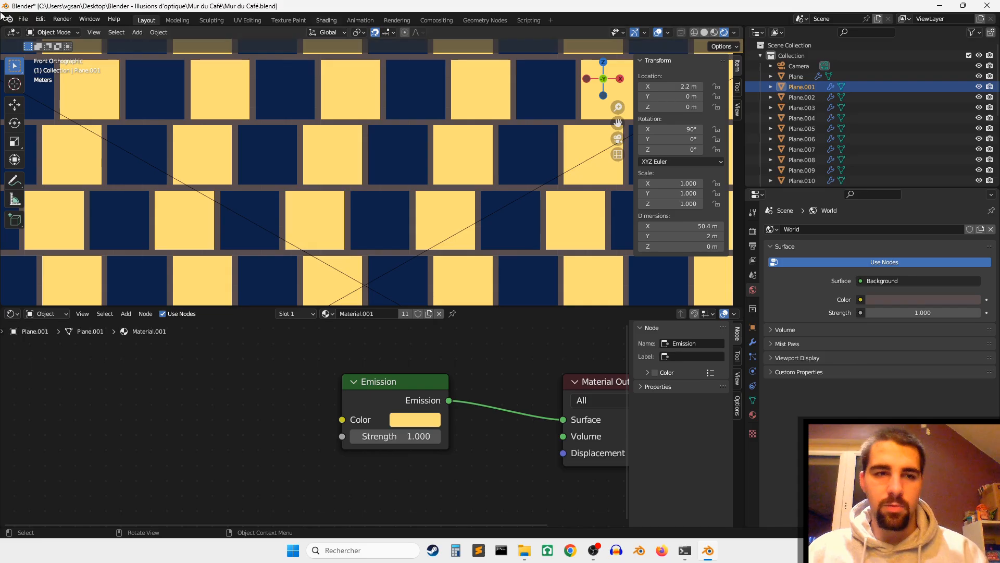
Render the wall with the original grey-brown joints, close the render, and view the entire array of squares
{"action": "left_click", "coordinate": [63, 19]}
{"action": "left_click", "coordinate": [68, 30]}
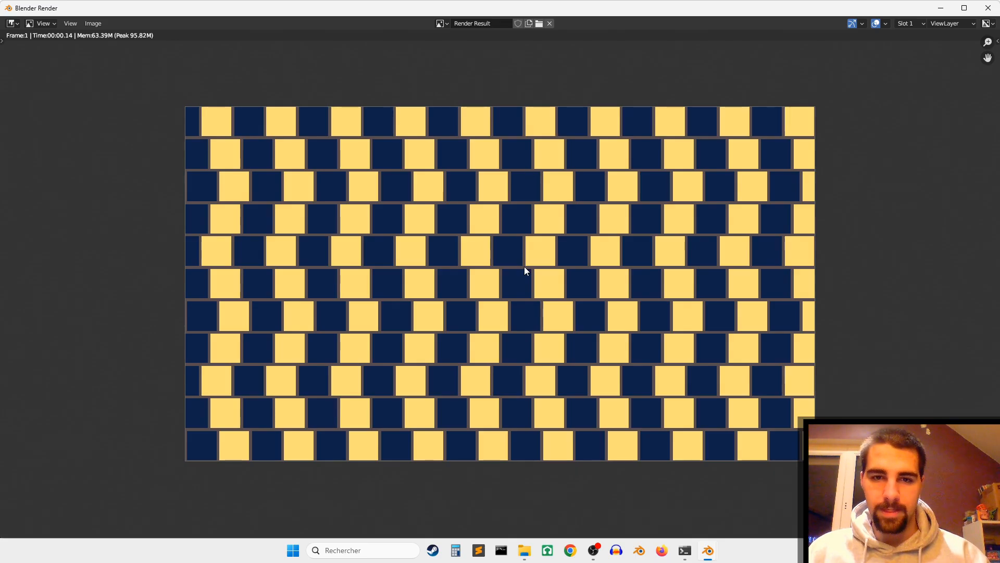
{"action": "left_click", "coordinate": [988, 8]}
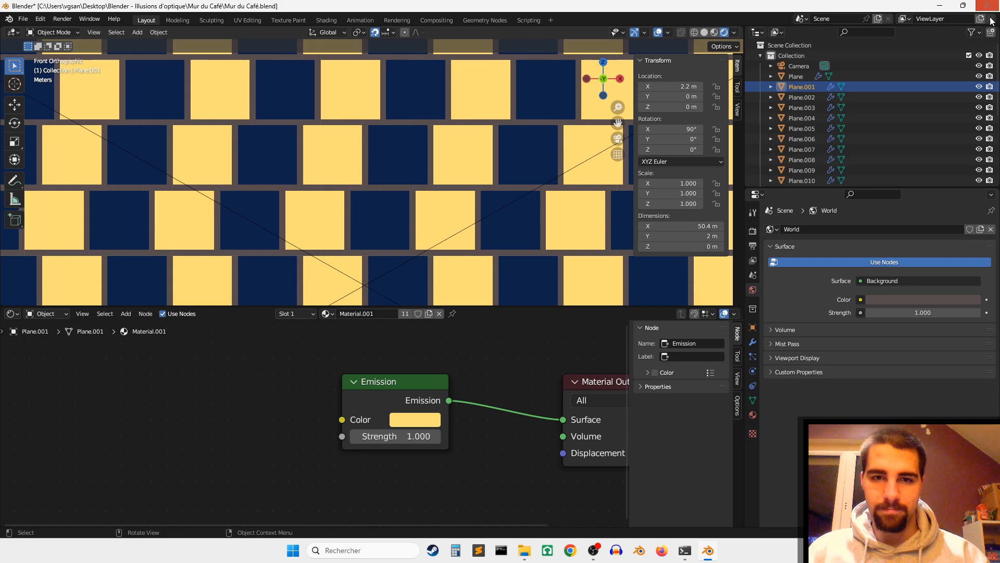
{"action": "scroll", "coordinate": [374, 242], "scroll_direction": "down", "scroll_amount": 6}
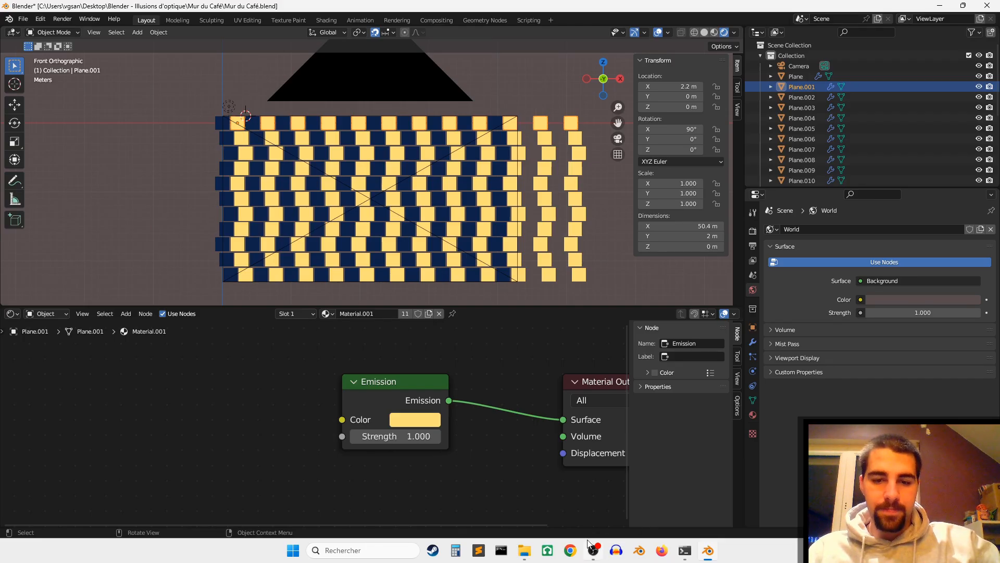
In File Explorer, view Kaléidoscope.JPG from the Blender - Illusions d'optique folder, and close the image and the folder window
{"action": "left_click", "coordinate": [524, 550]}
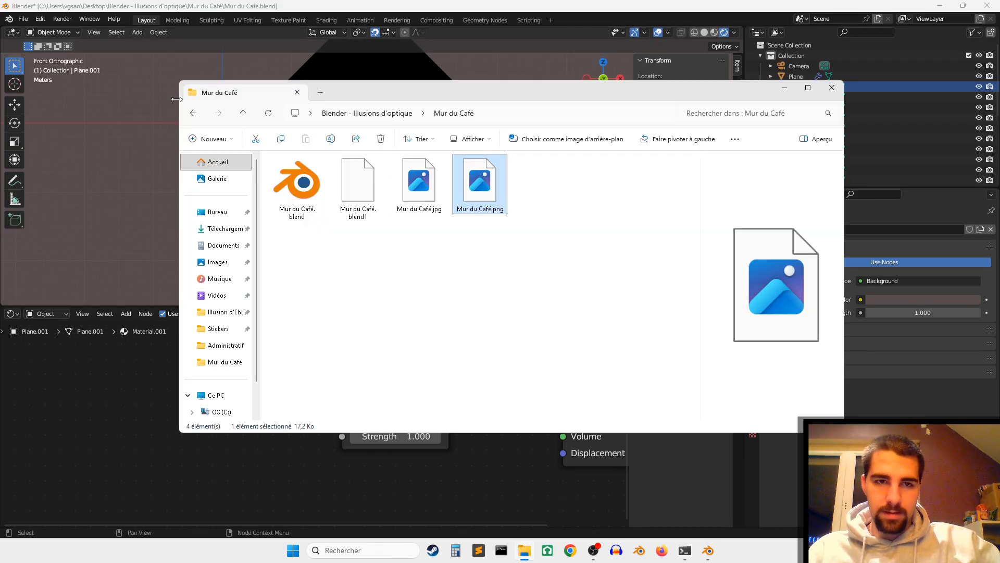
{"action": "left_click", "coordinate": [243, 113]}
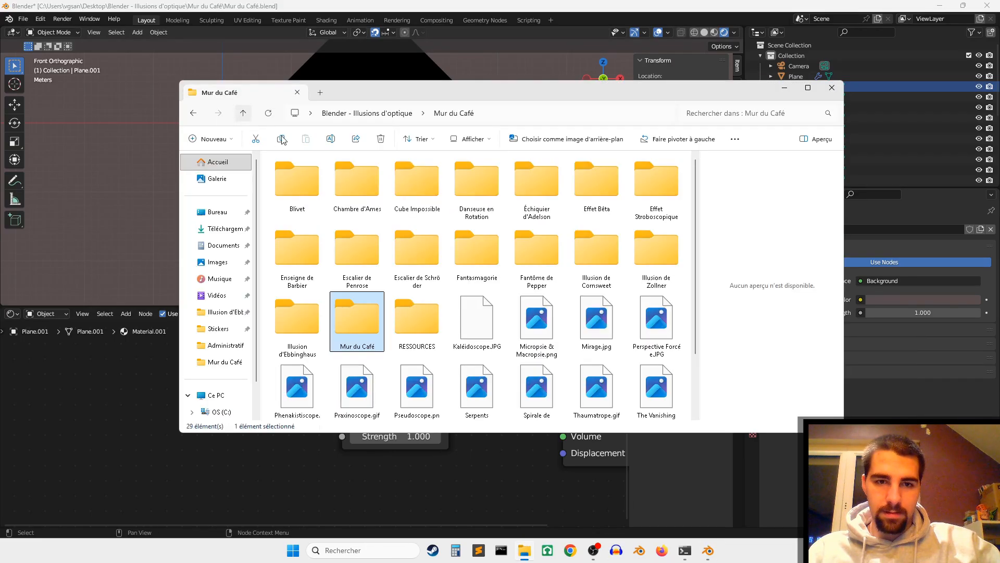
{"action": "double_click", "coordinate": [473, 323]}
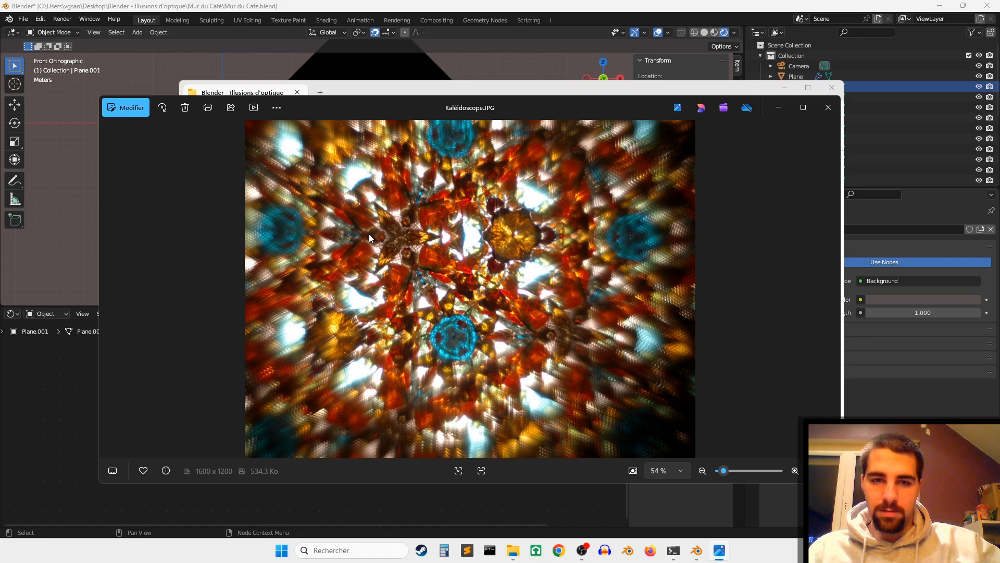
{"action": "left_click", "coordinate": [828, 108]}
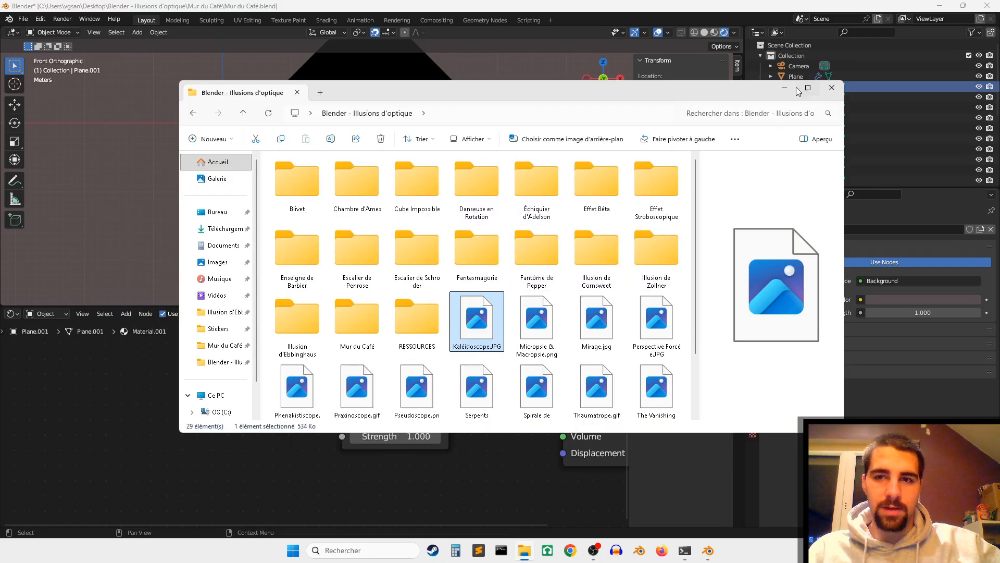
{"action": "left_click", "coordinate": [832, 87]}
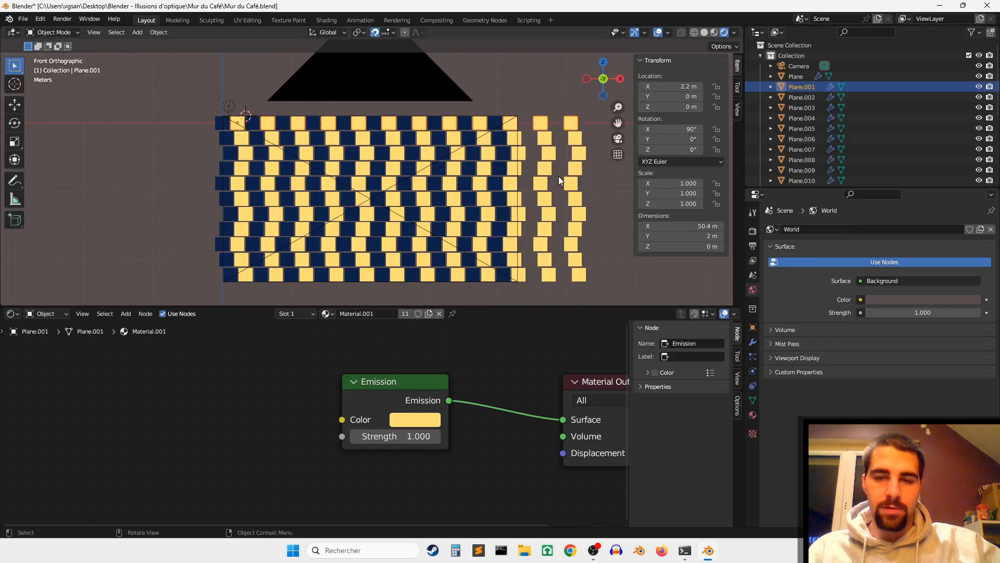